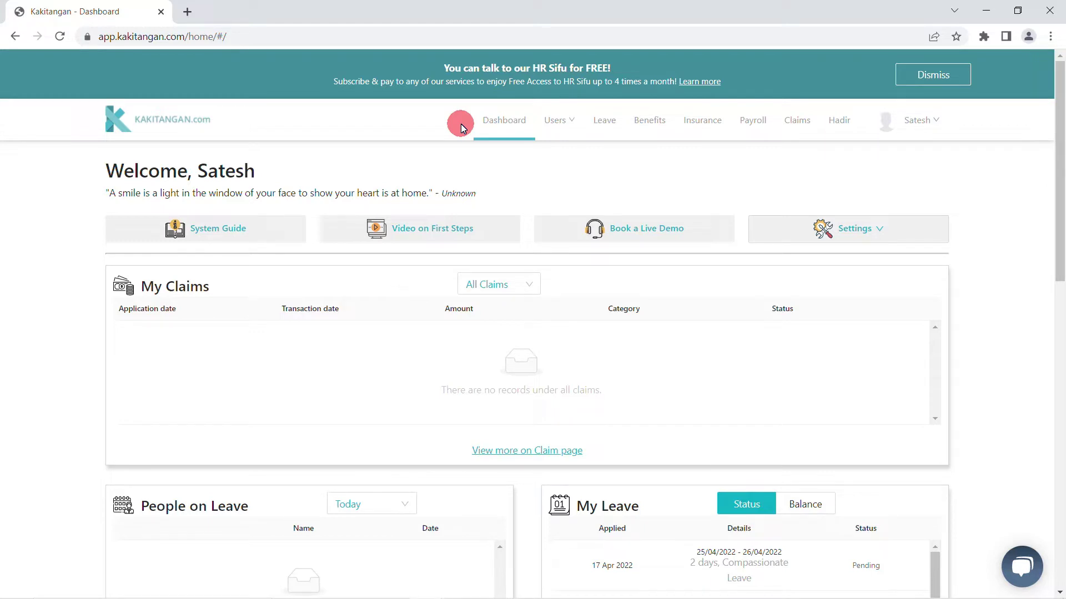
On the Leave page, try to submit a Sick leave application with the reason "ncnhchn" and no supporting document, and cancel the form
click(601, 121)
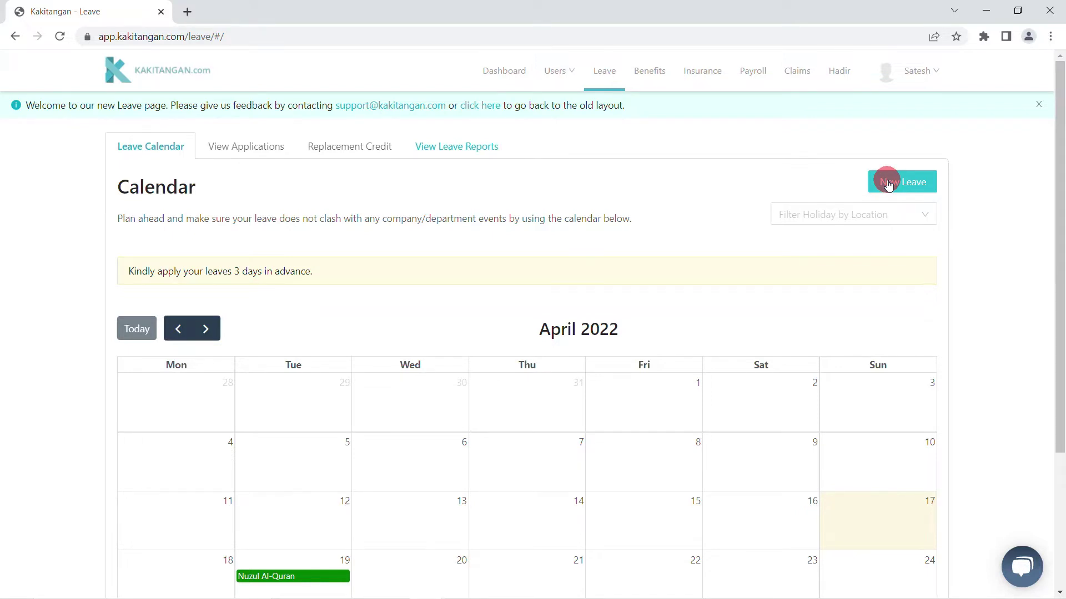
click(888, 183)
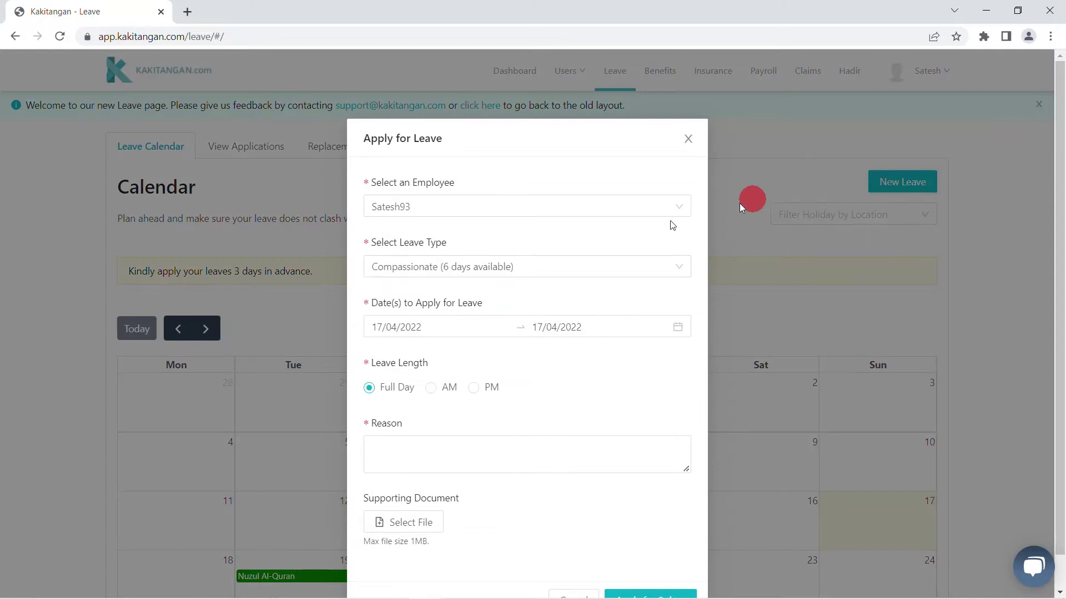
click(486, 265)
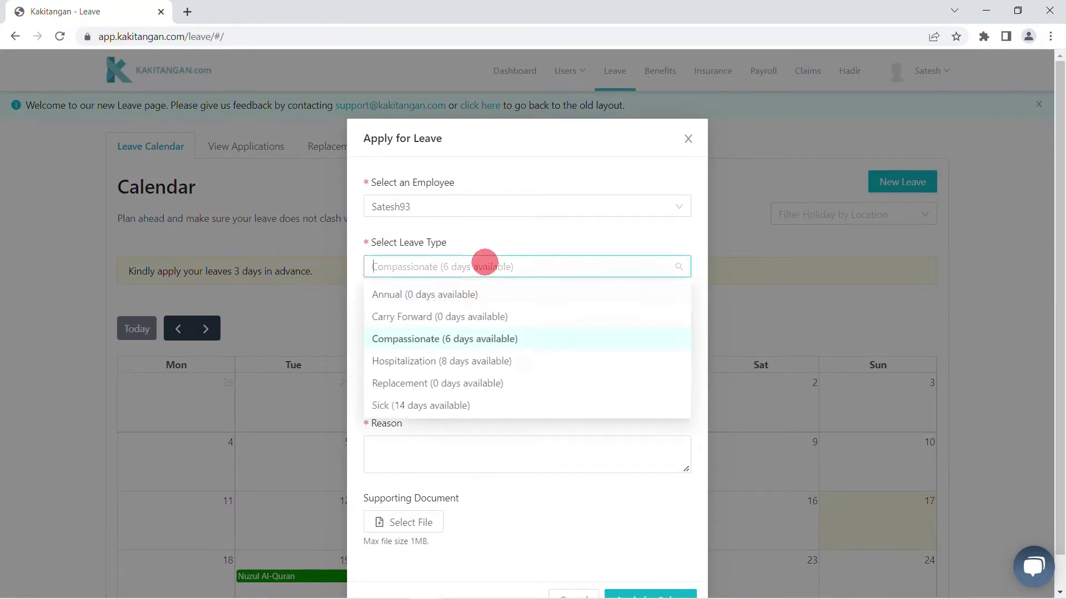
click(457, 407)
click(453, 453)
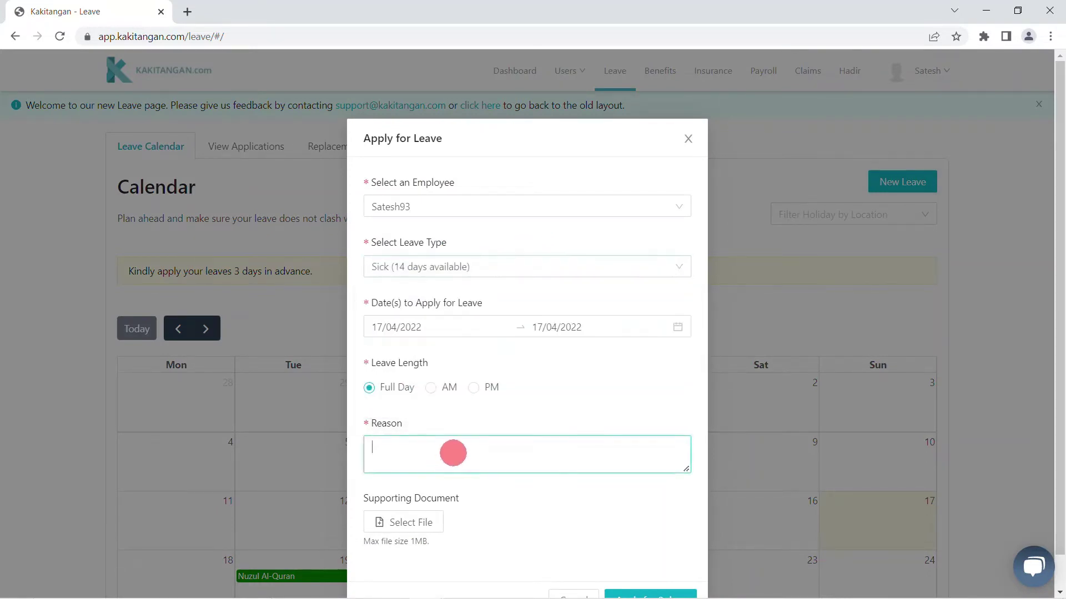
text(ncnhchn)
scroll(588, 468, down, 1)
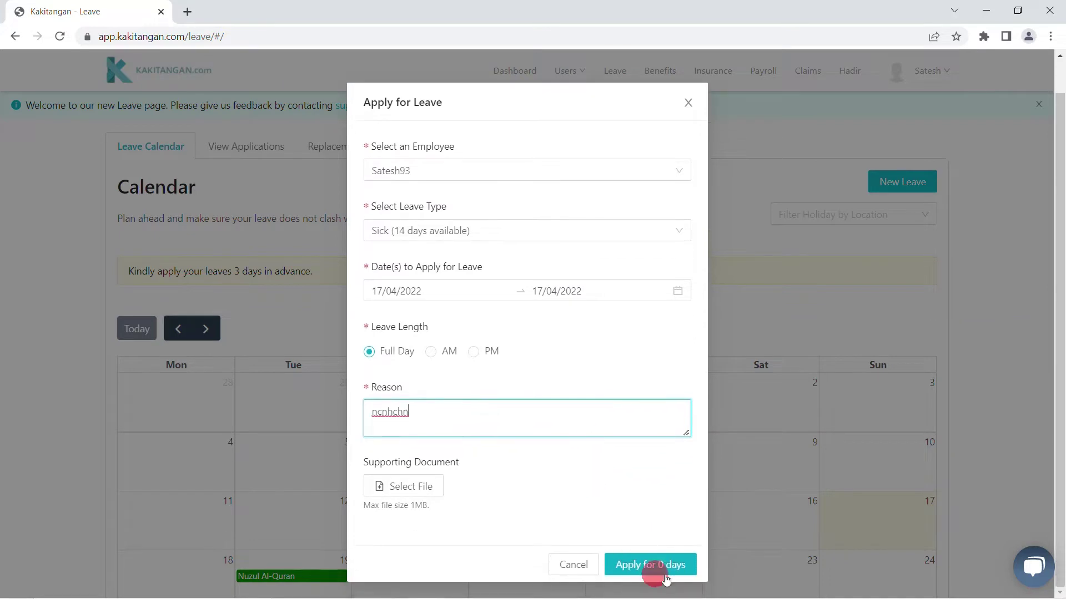
click(649, 567)
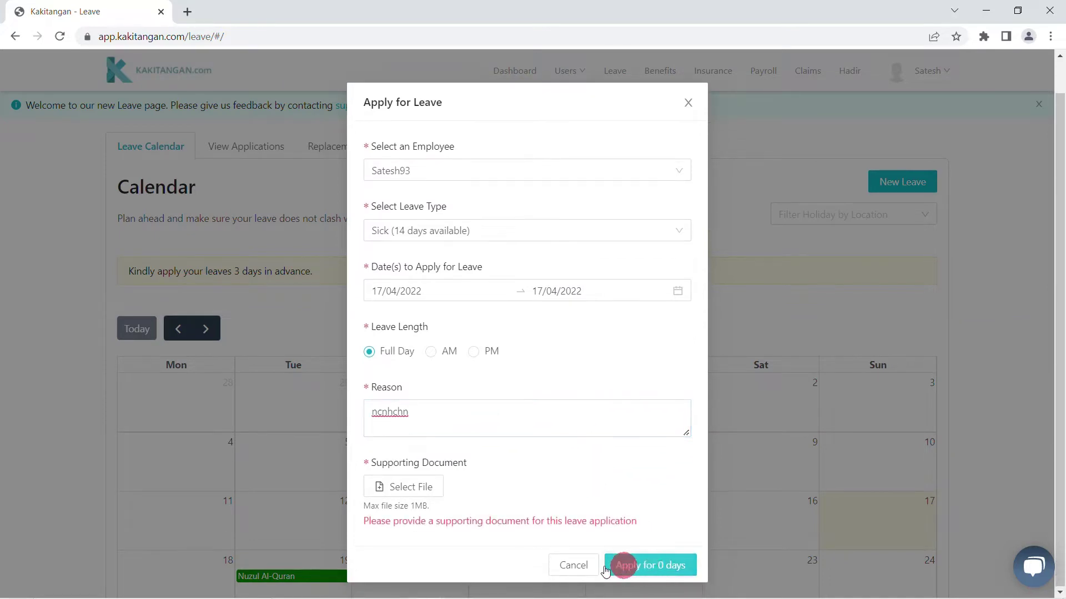
click(573, 567)
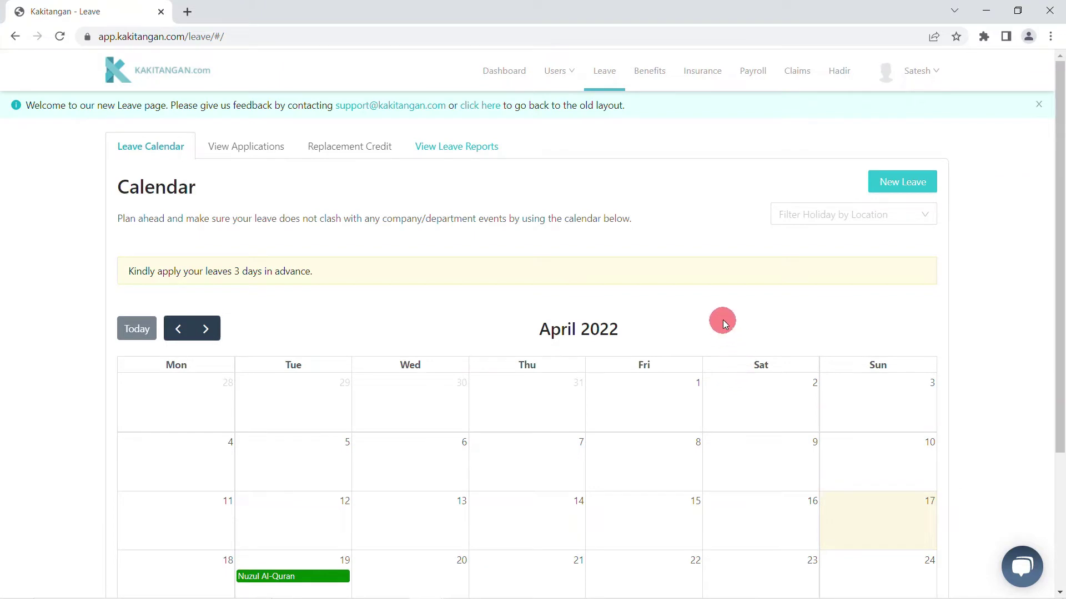
Open the company public holiday customization page and show the holidays for the Selangor location
scroll(722, 319, down, 3)
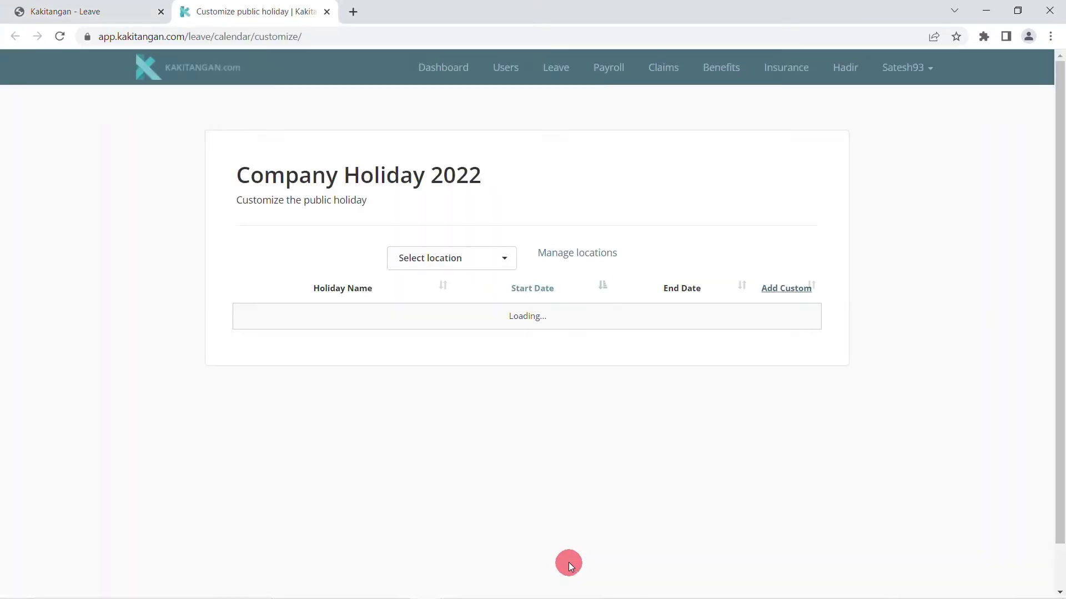
click(435, 259)
click(435, 282)
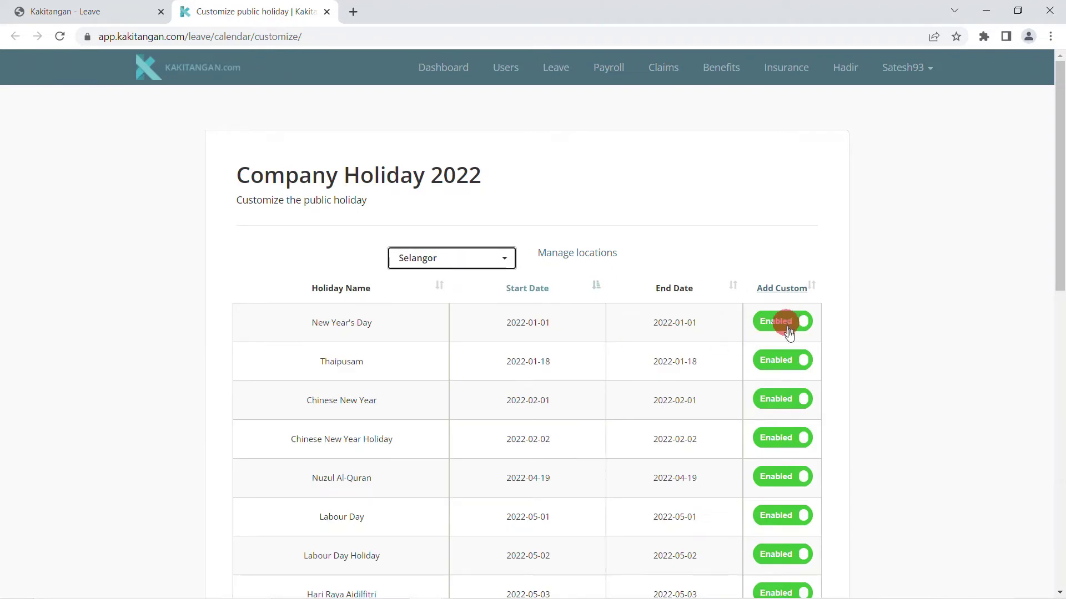
Disable and re-enable the New Year's Day and Thaipusam holidays for Selangor
click(787, 329)
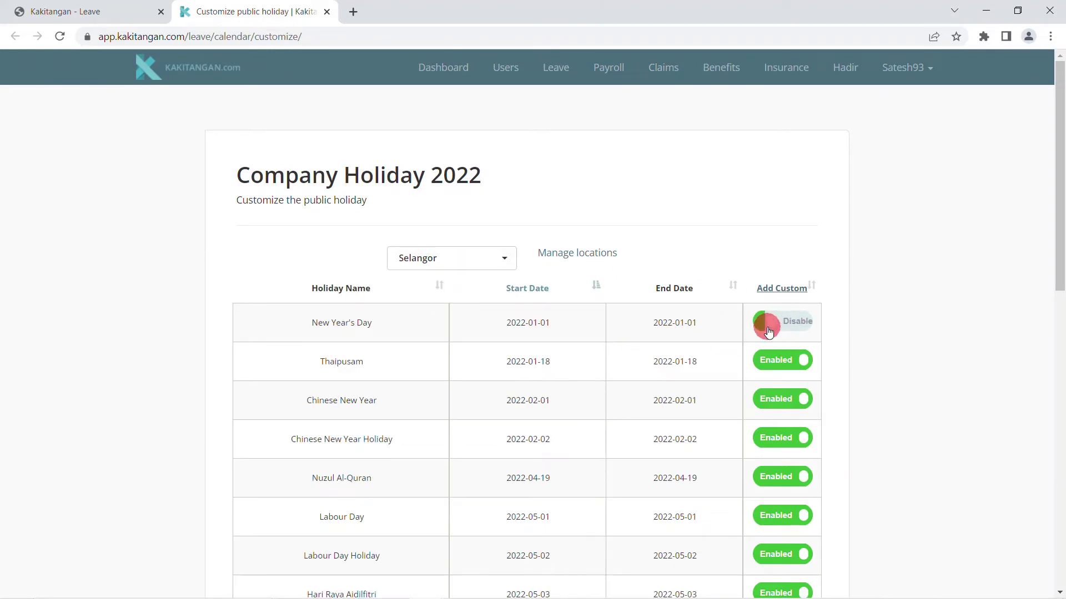
click(772, 329)
click(773, 362)
click(773, 362)
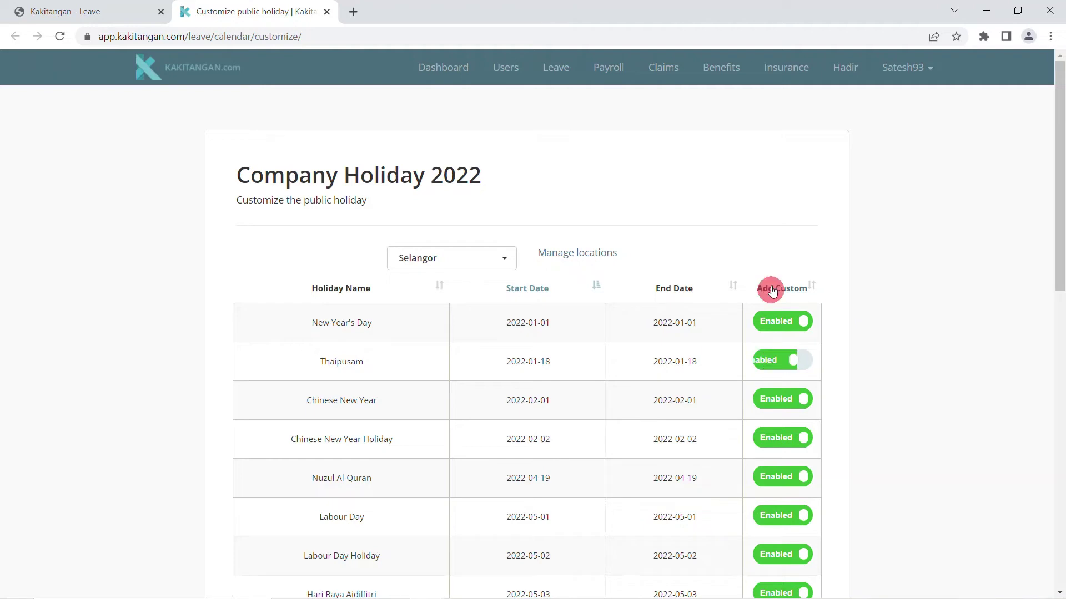
Fill in a custom public holiday named "gncb nc" starting and ending on 05/04/2022, and close the form without creating it
click(774, 290)
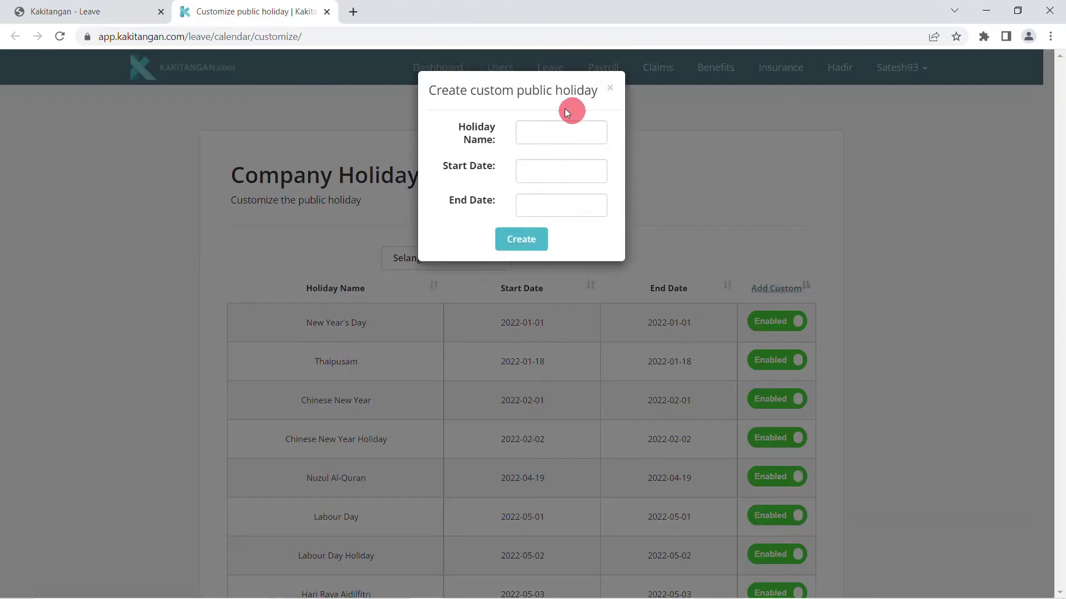
click(548, 138)
text(gncb nc)
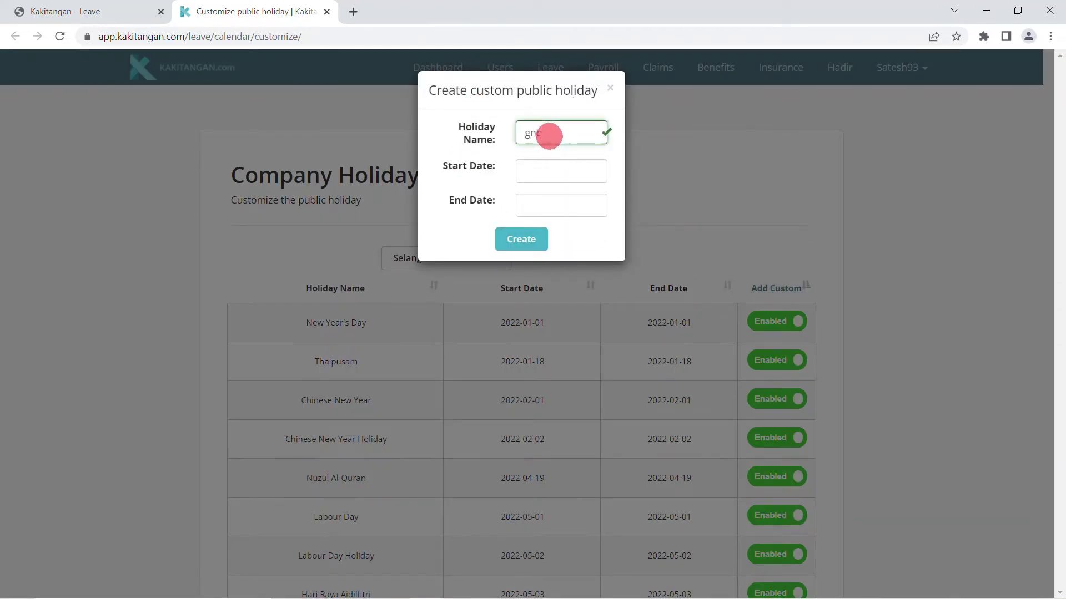
click(549, 170)
click(572, 260)
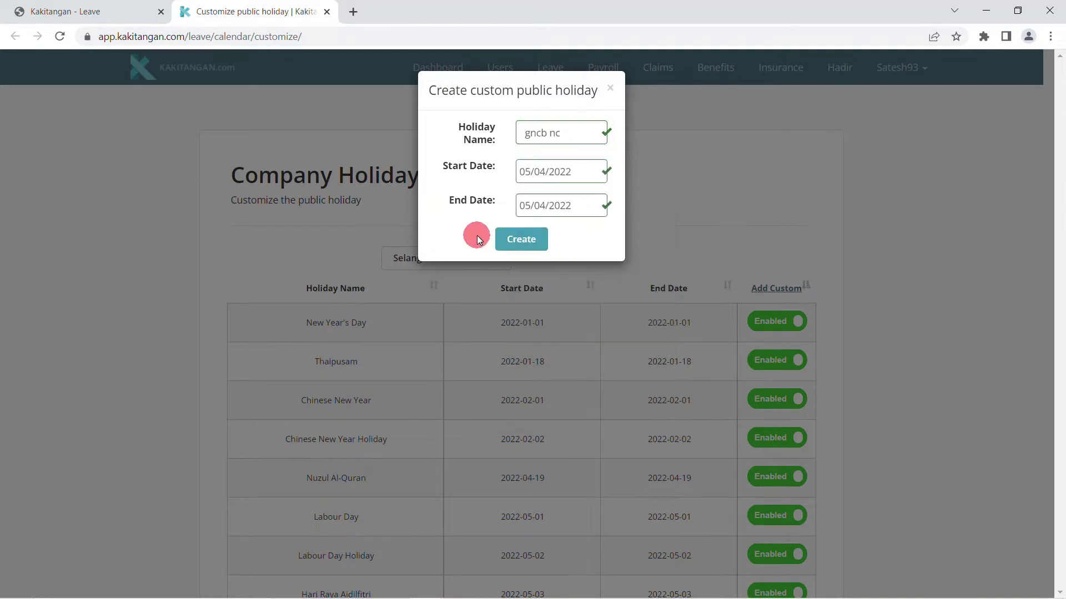
click(610, 90)
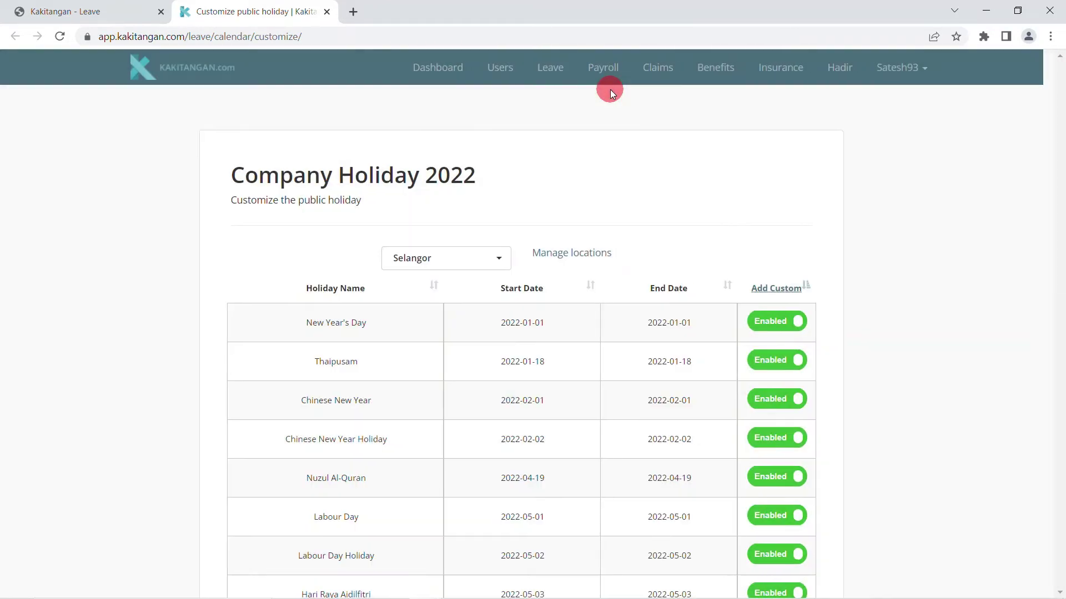
Return to the Leave page and open the list of leave applications with its status filter
click(555, 67)
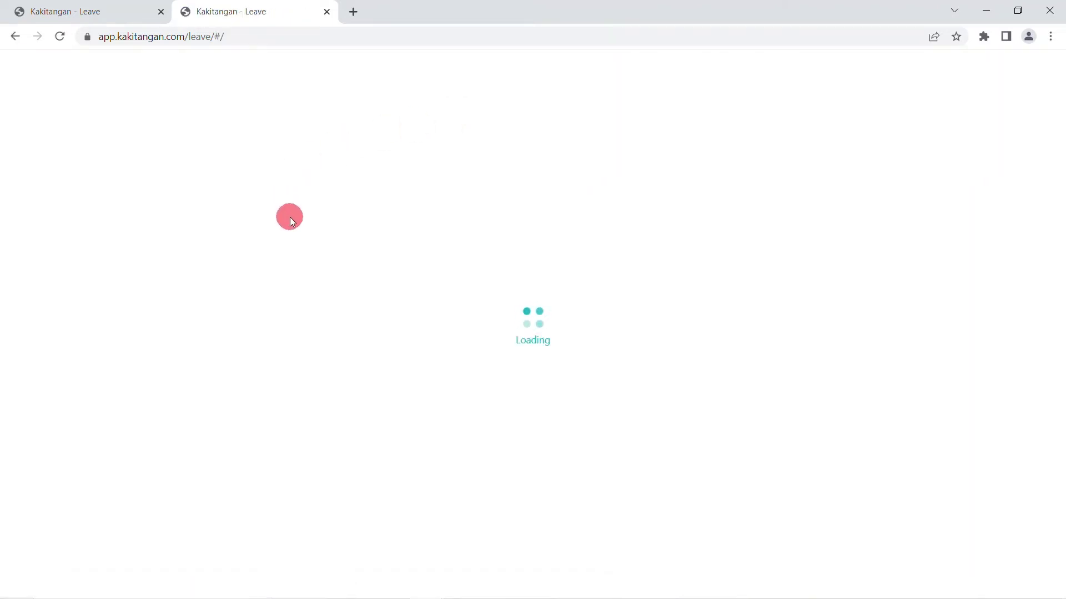
click(256, 149)
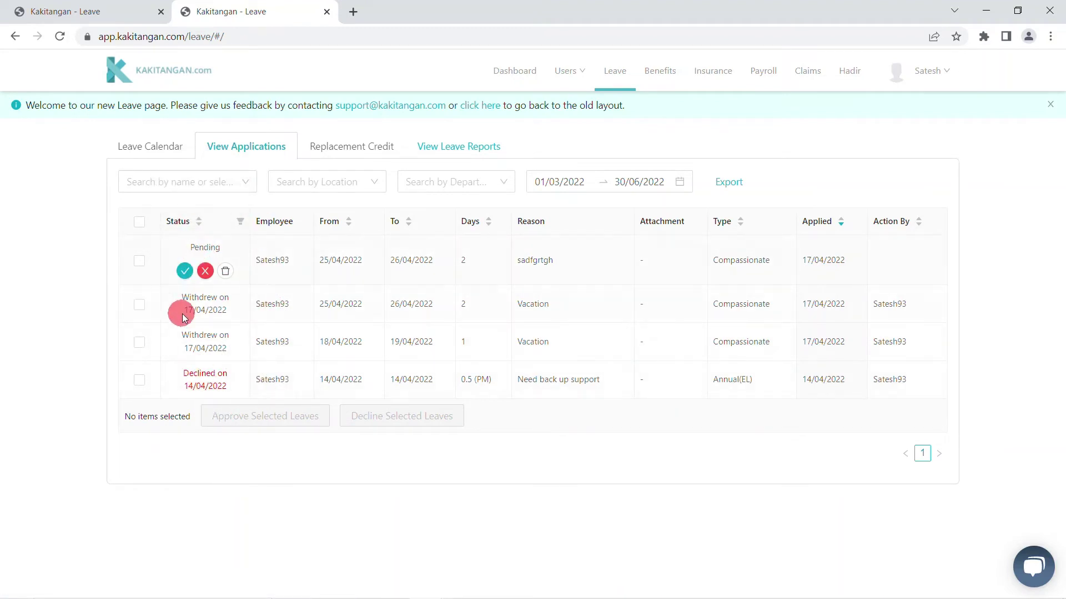
click(240, 223)
Cycle the leave applications through ascending, descending and unsorted status order
click(199, 221)
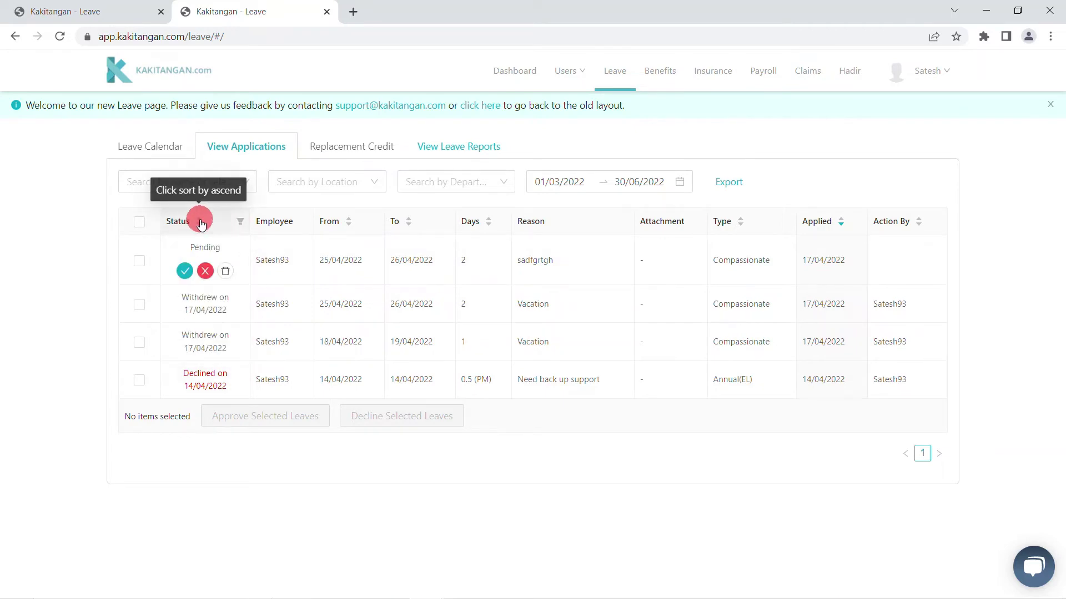
click(200, 222)
click(200, 222)
click(199, 222)
click(200, 222)
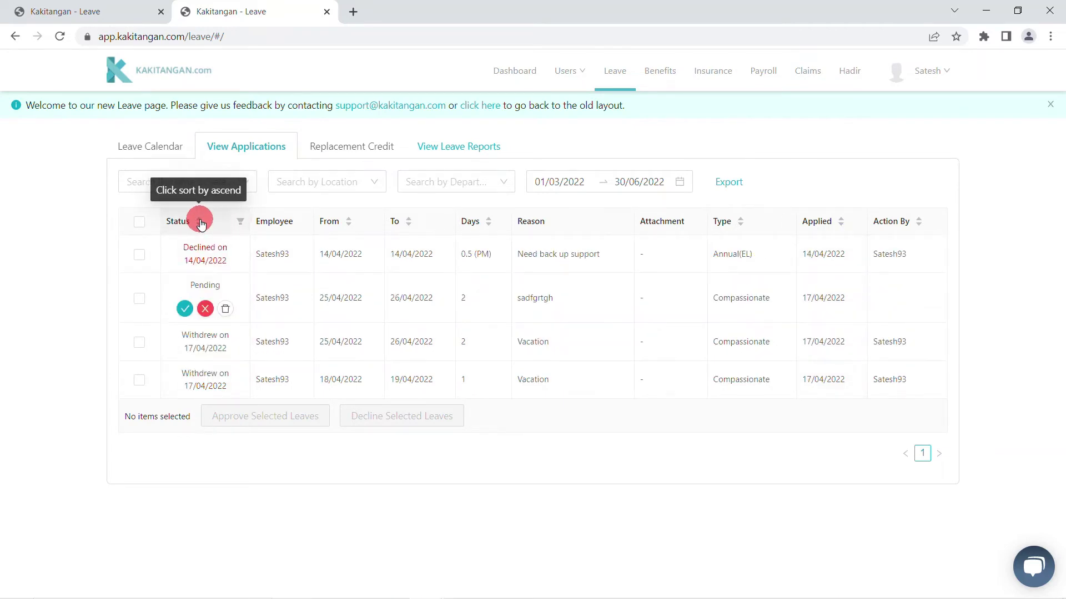
click(200, 222)
click(200, 222)
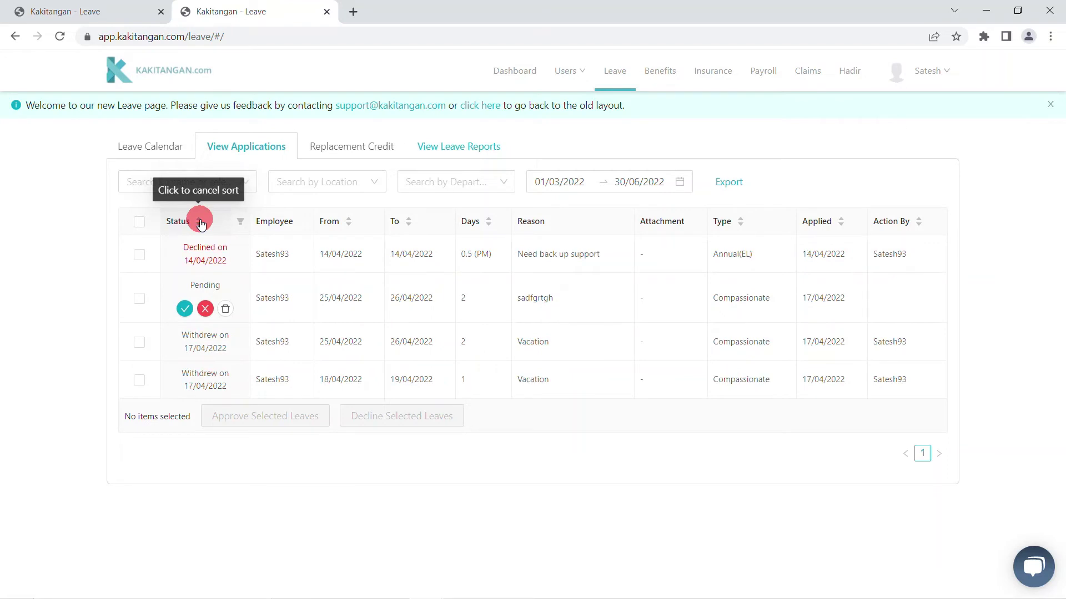
click(200, 222)
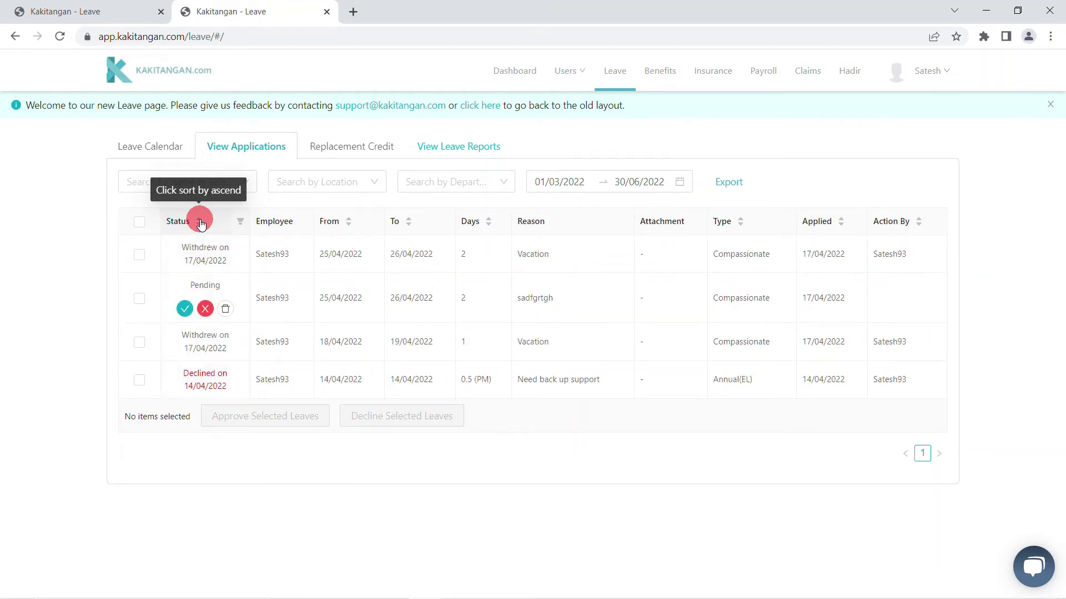
Check the status filter options, sort the applications by ascending status and try to decline the pending Compassionate leave
click(239, 221)
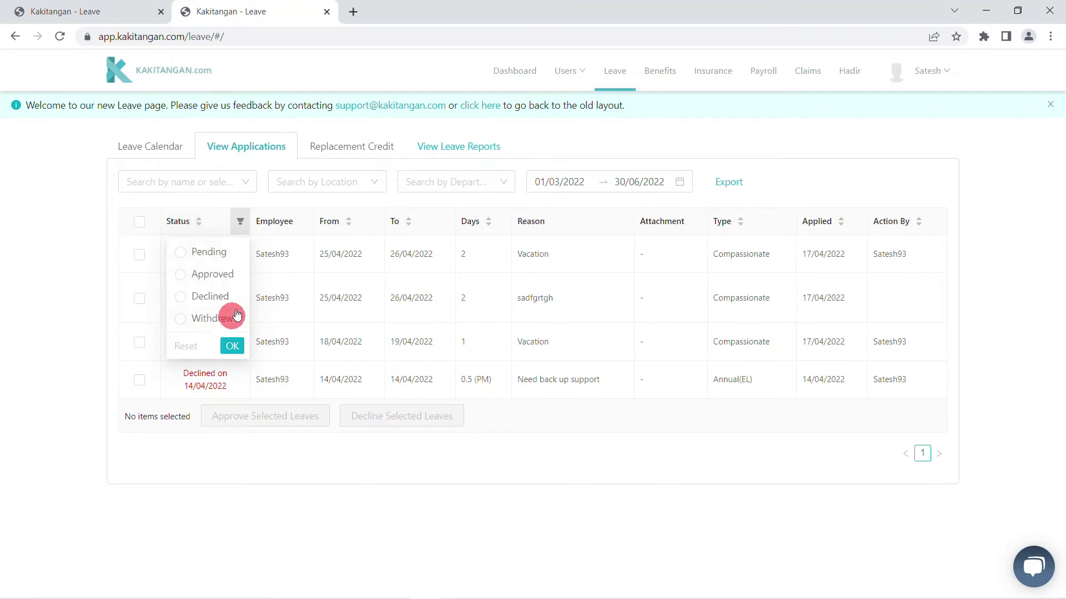
click(214, 213)
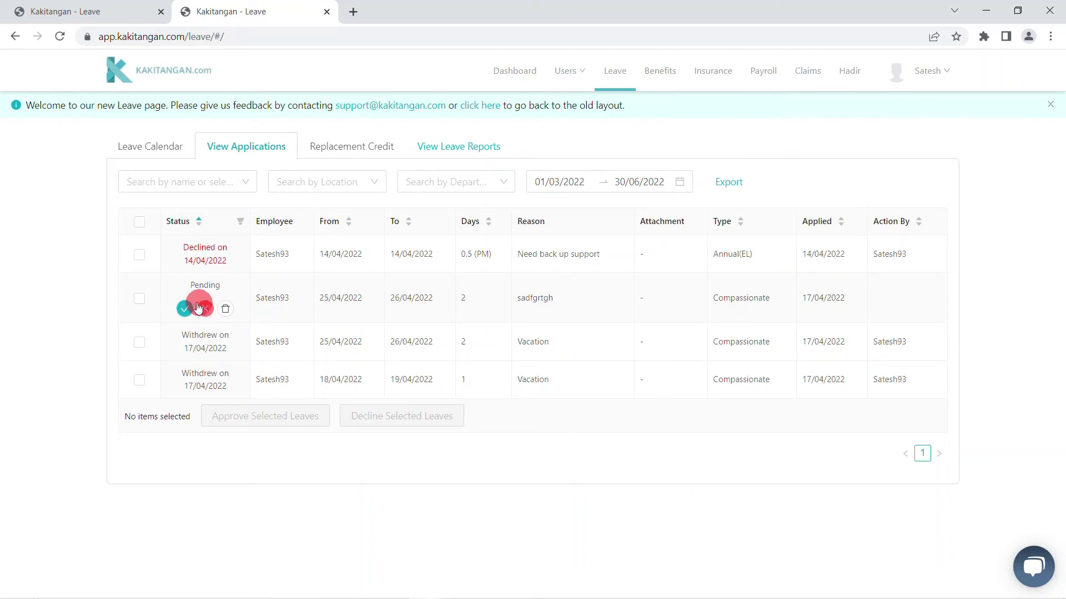
click(204, 310)
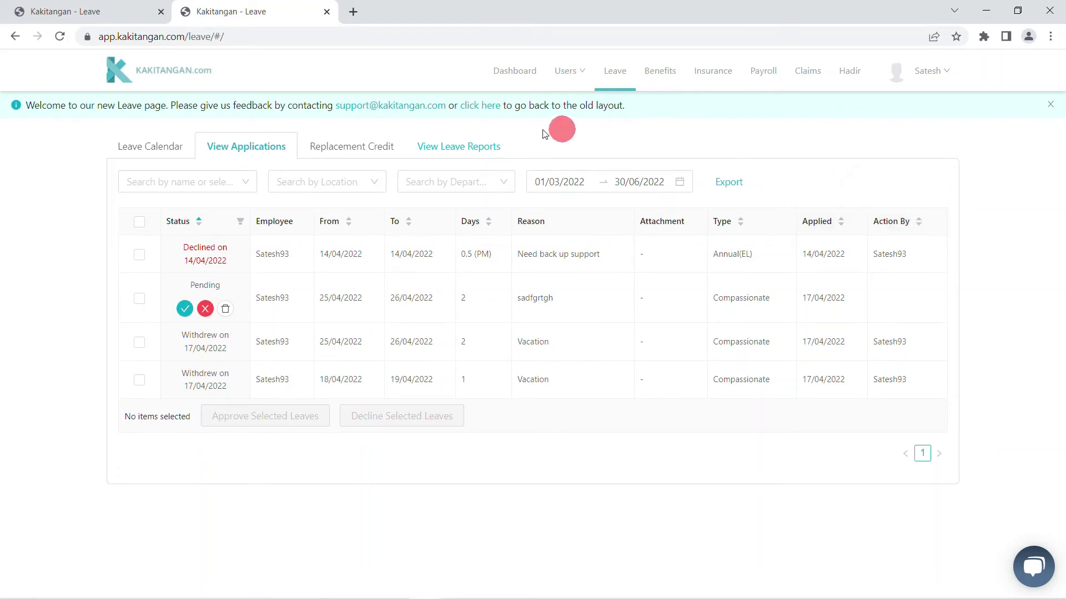
Fill in a replacement credit application with the reason "vvv n" and cancel it
click(349, 148)
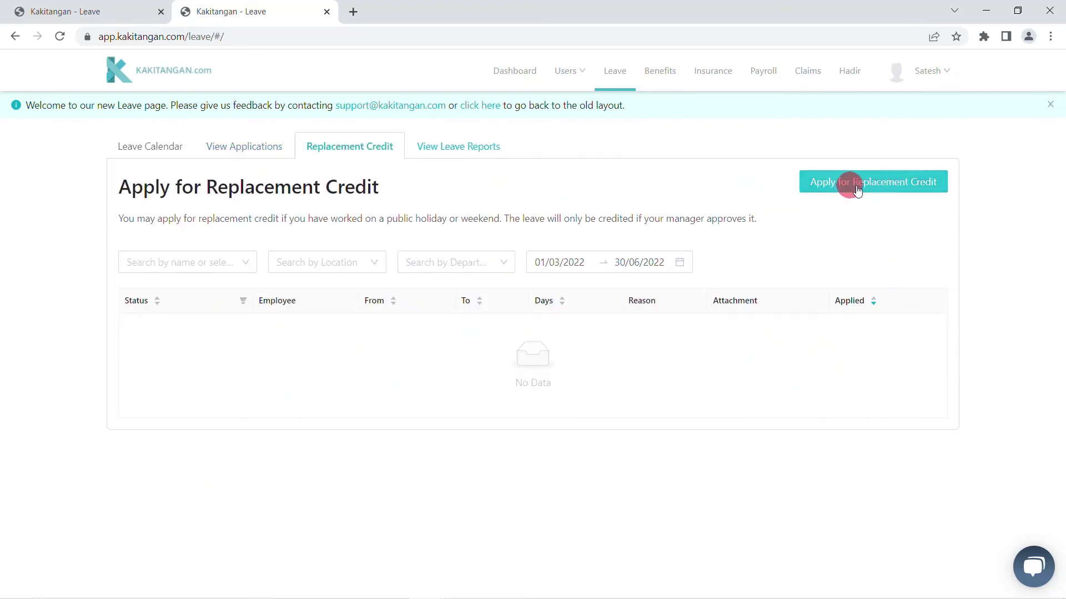
click(892, 188)
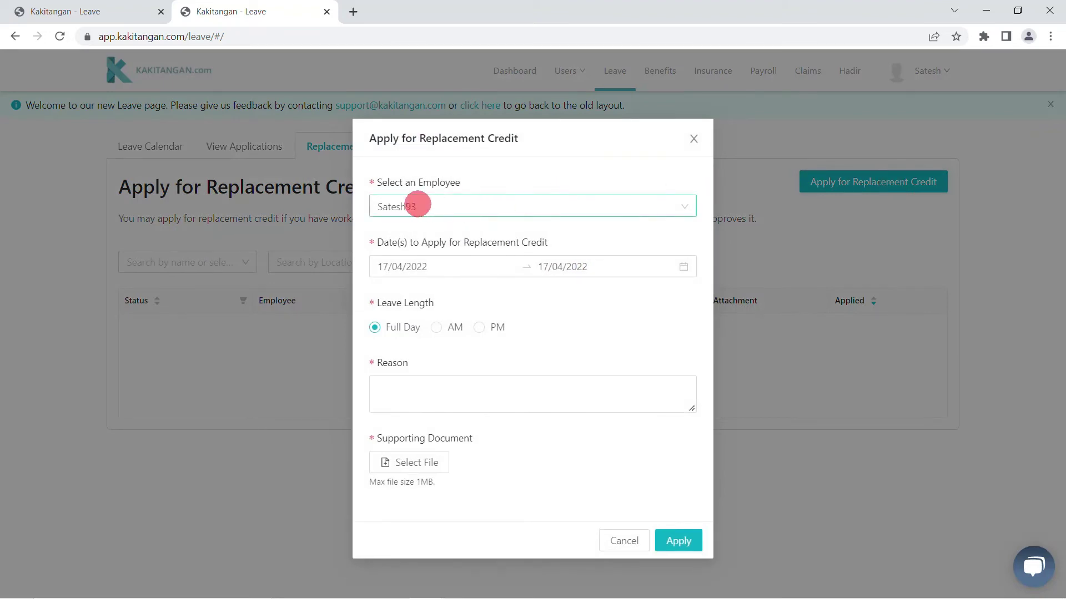
click(505, 391)
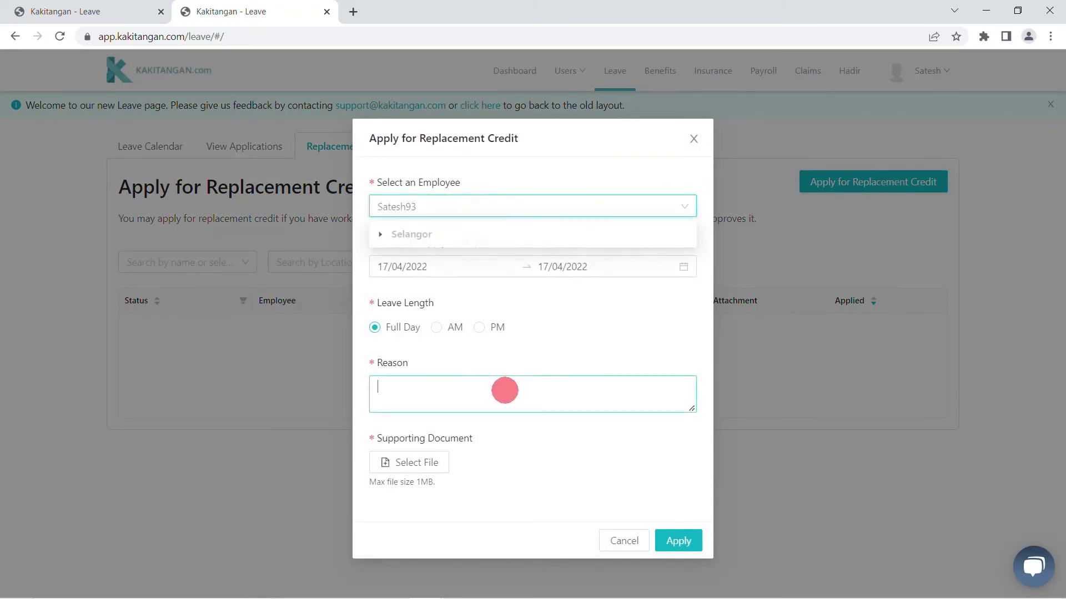
text(vvv n)
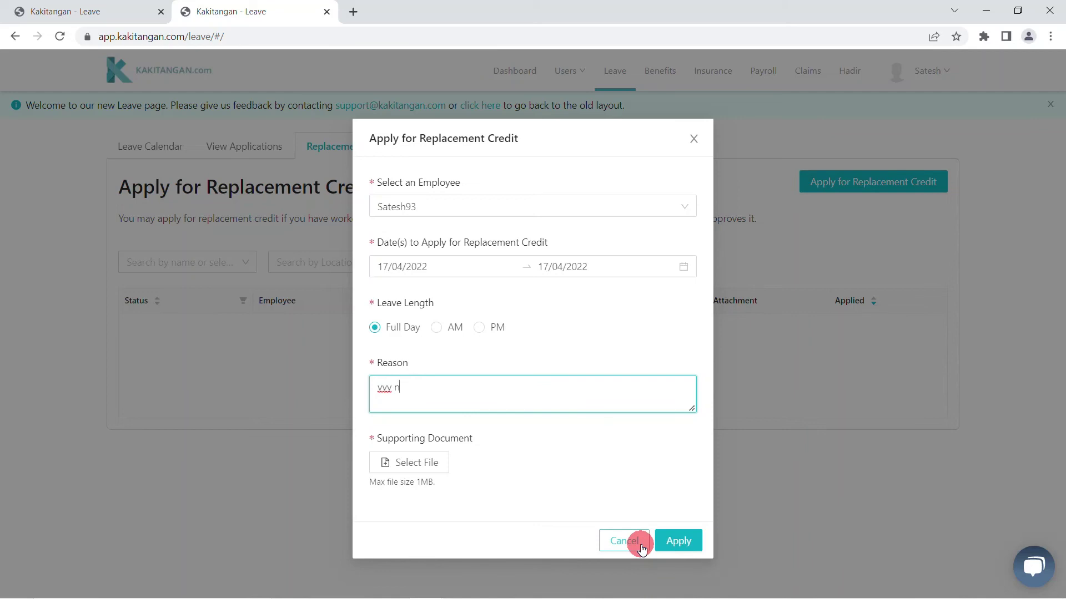
click(641, 546)
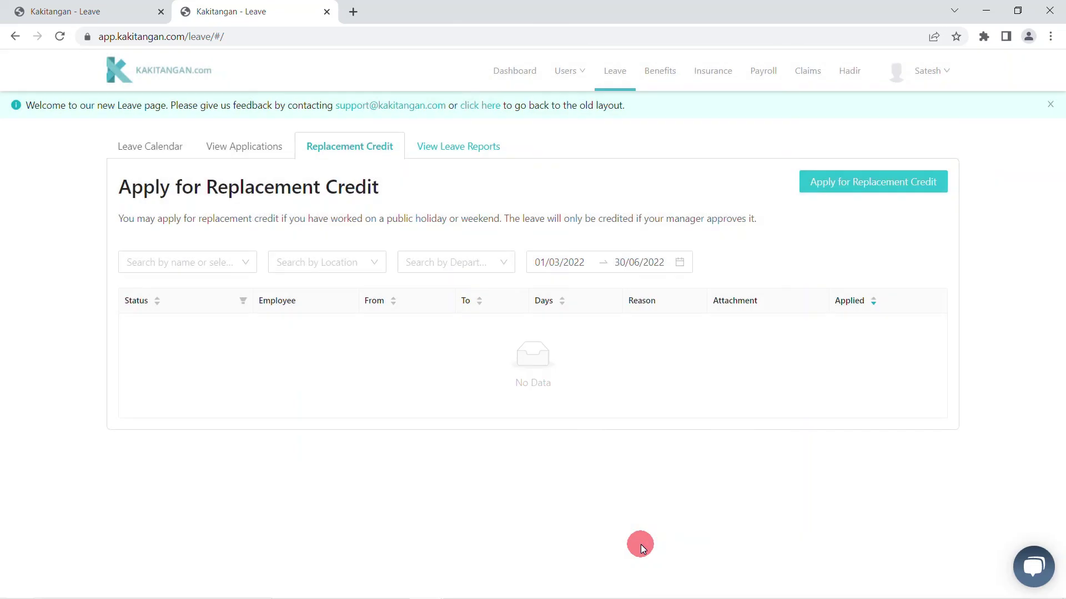
Open the leave reports and view the leave report by individual
click(477, 149)
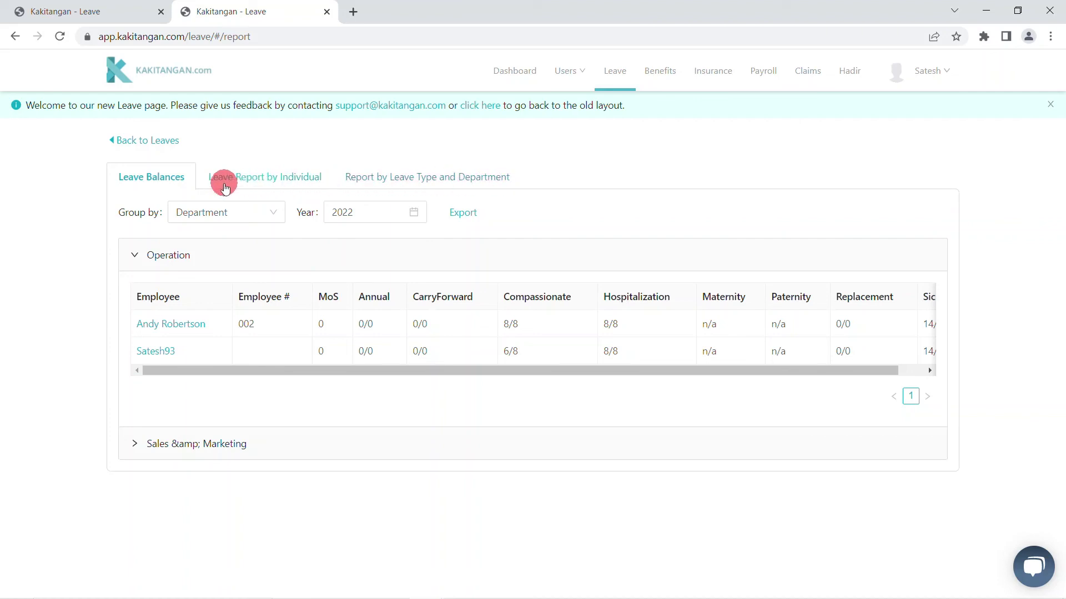
click(265, 187)
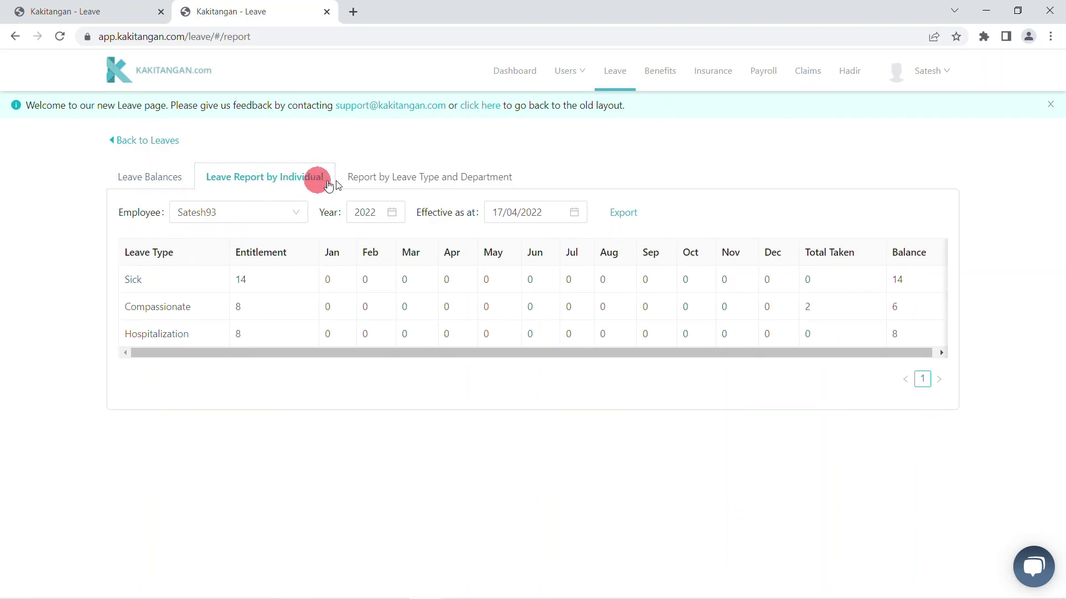